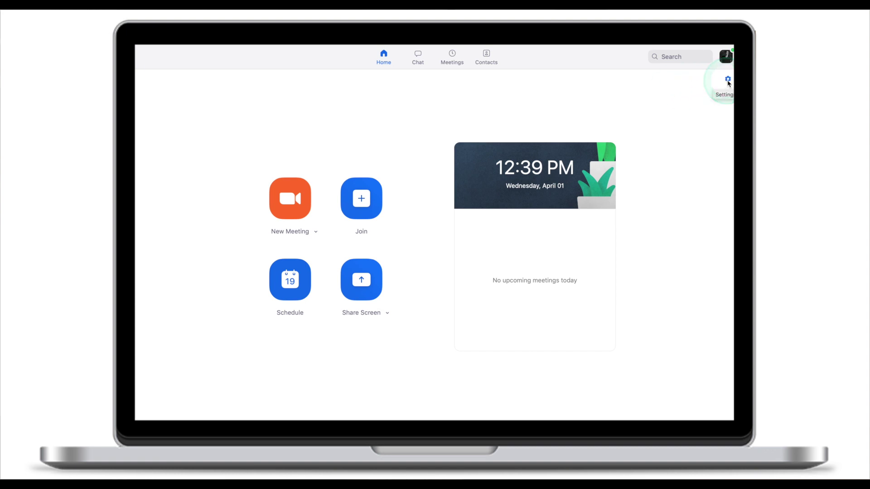
Step: Open Zoom Settings to the Recording page showing the local recording location
{"action": "left_click", "coordinate": [728, 81]}
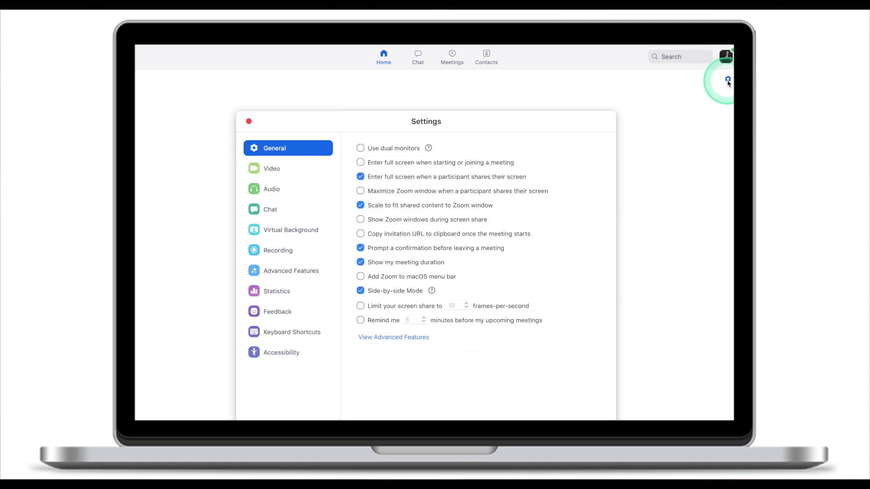
{"action": "left_click", "coordinate": [266, 249]}
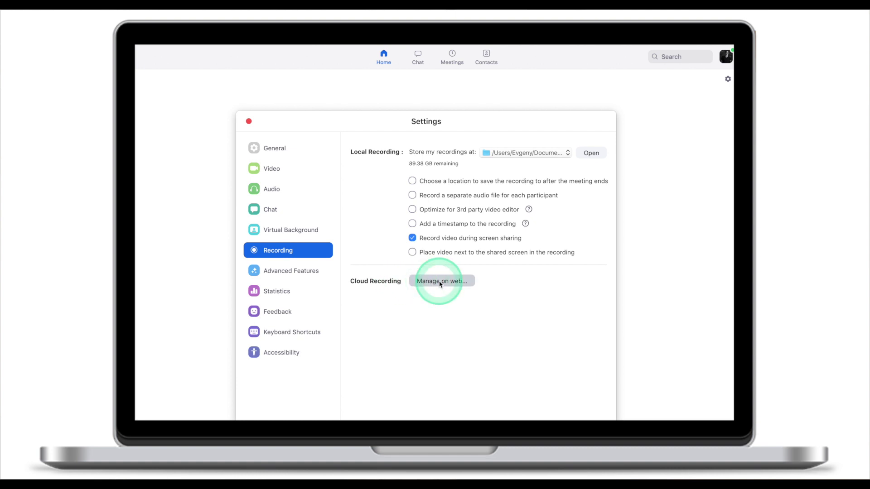
{"action": "left_click", "coordinate": [431, 284]}
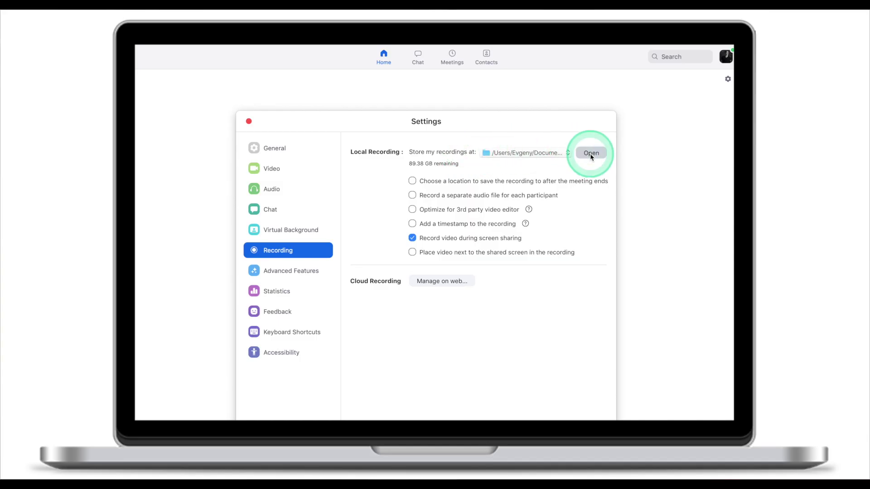
Step: Open the local recordings folder, enter the dated session folder, and select zoom_0.mp4
{"action": "left_click", "coordinate": [251, 120]}
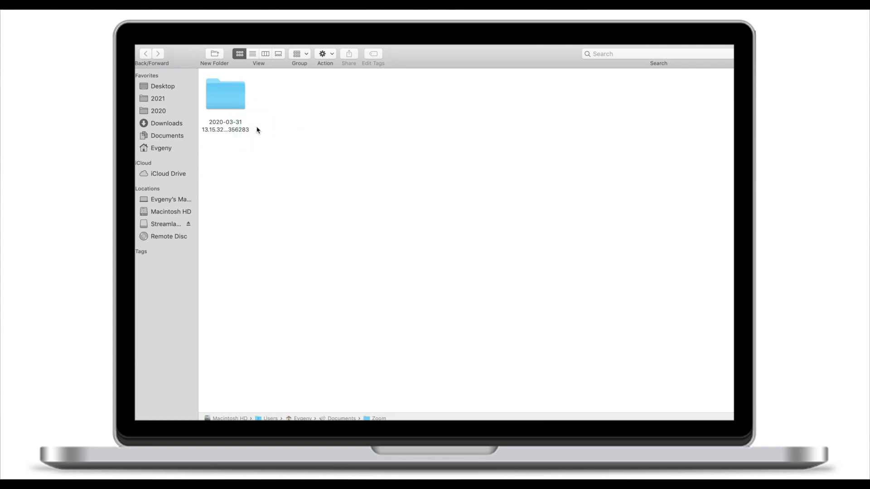
{"action": "left_click", "coordinate": [226, 105]}
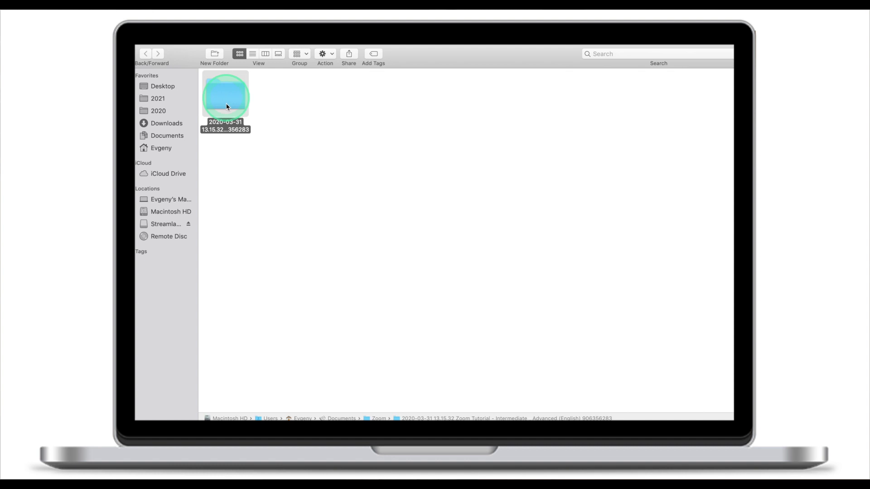
{"action": "double_click", "coordinate": [226, 105]}
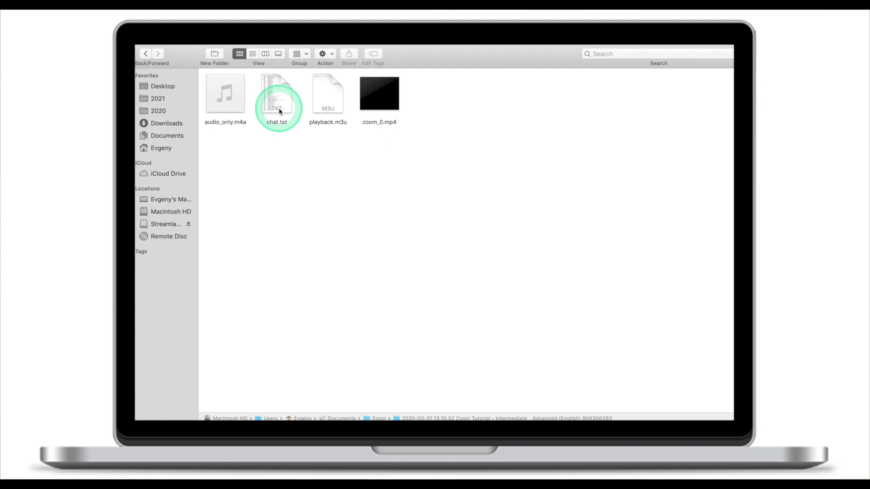
{"action": "mouse_move", "coordinate": [225, 95]}
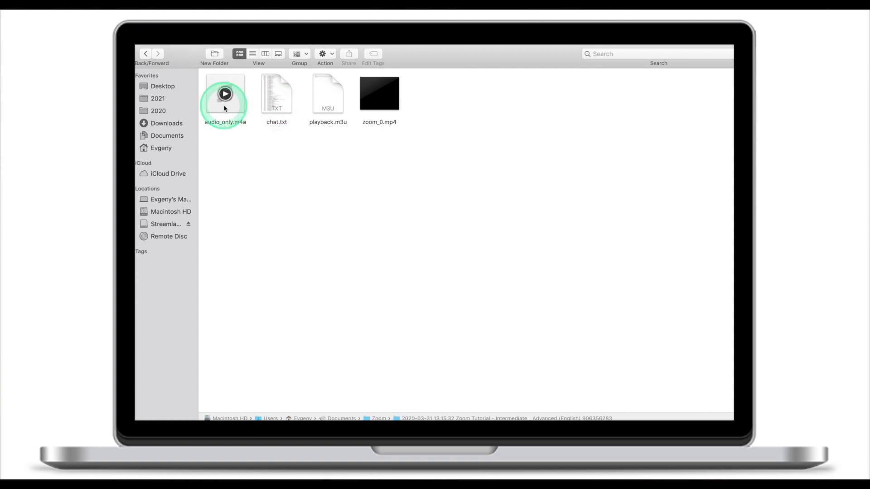
{"action": "left_click", "coordinate": [398, 101]}
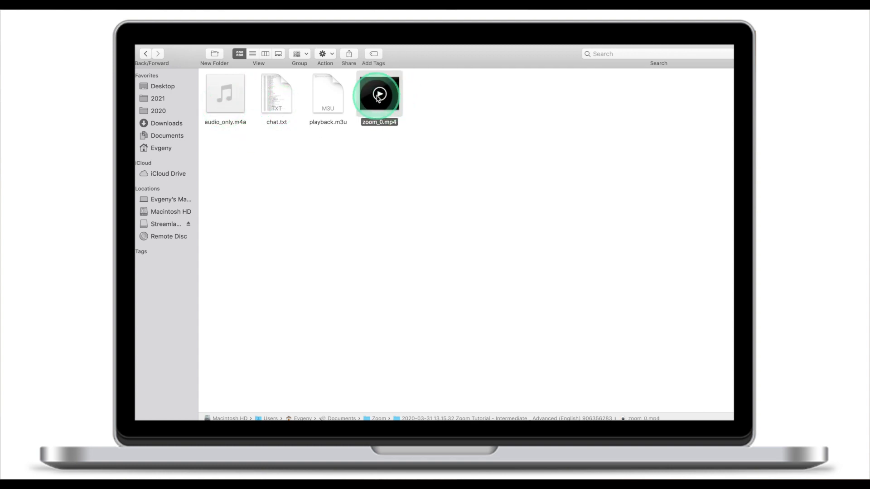